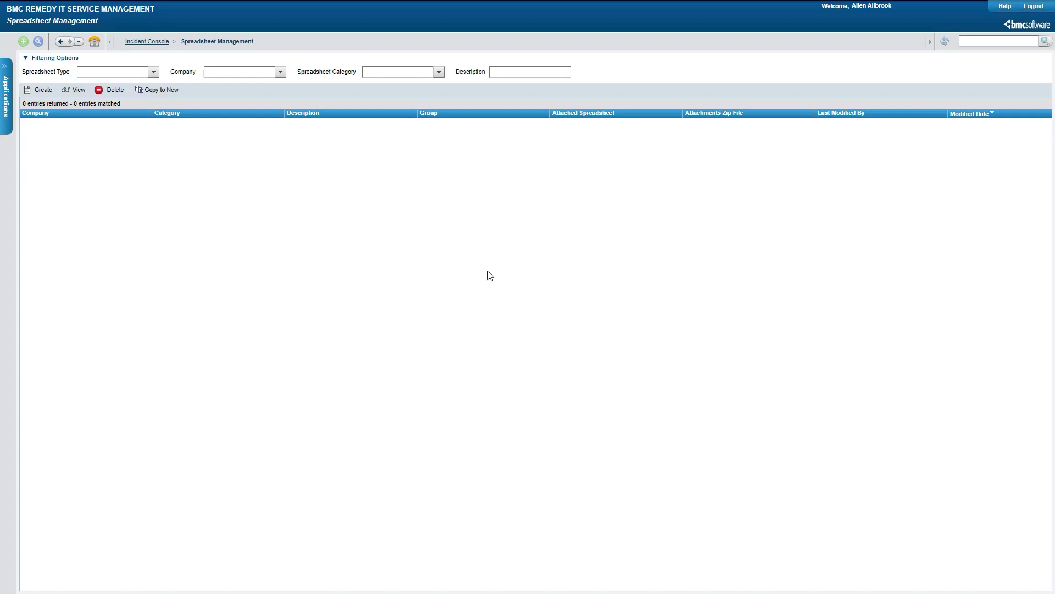
- Filter Spreadsheet Management to BMC Template spreadsheets and select the Change Process Setup template
{"action": "left_click", "coordinate": [6, 93]}
{"action": "mouse_move", "coordinate": [33, 245]}
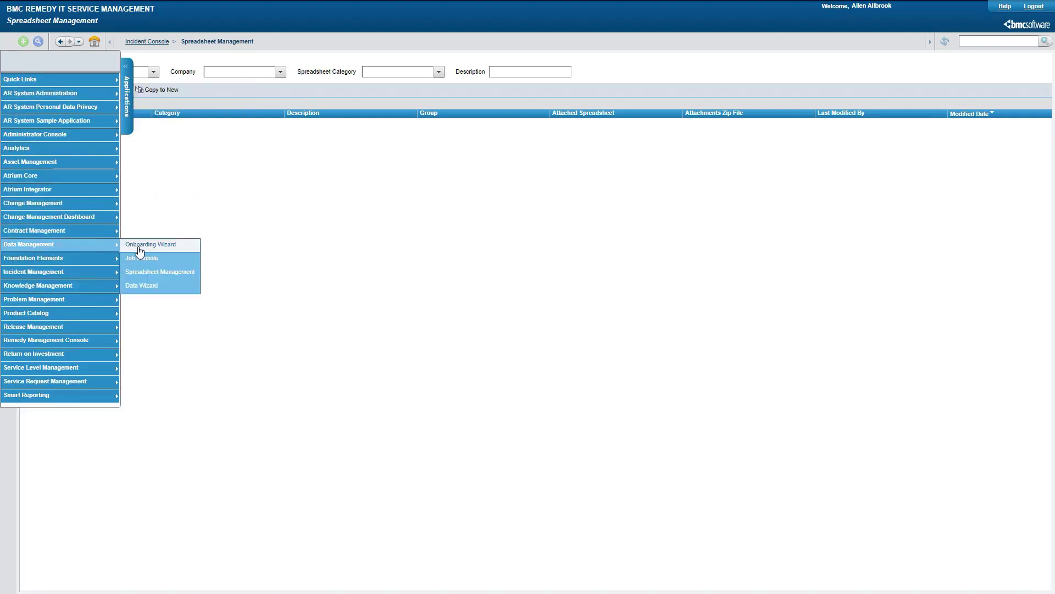
{"action": "left_click", "coordinate": [150, 280]}
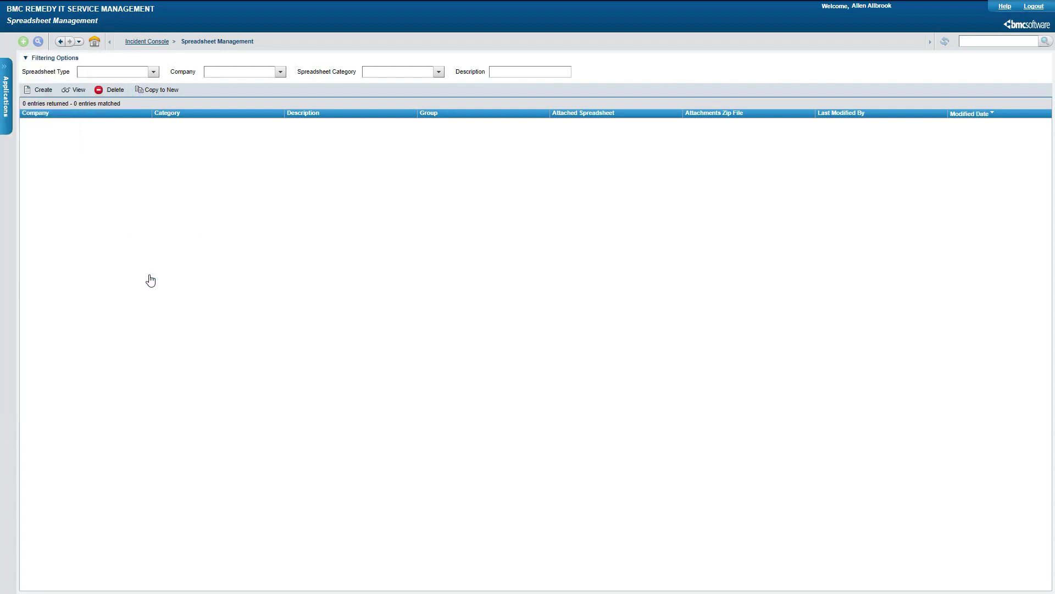
{"action": "left_click", "coordinate": [152, 73]}
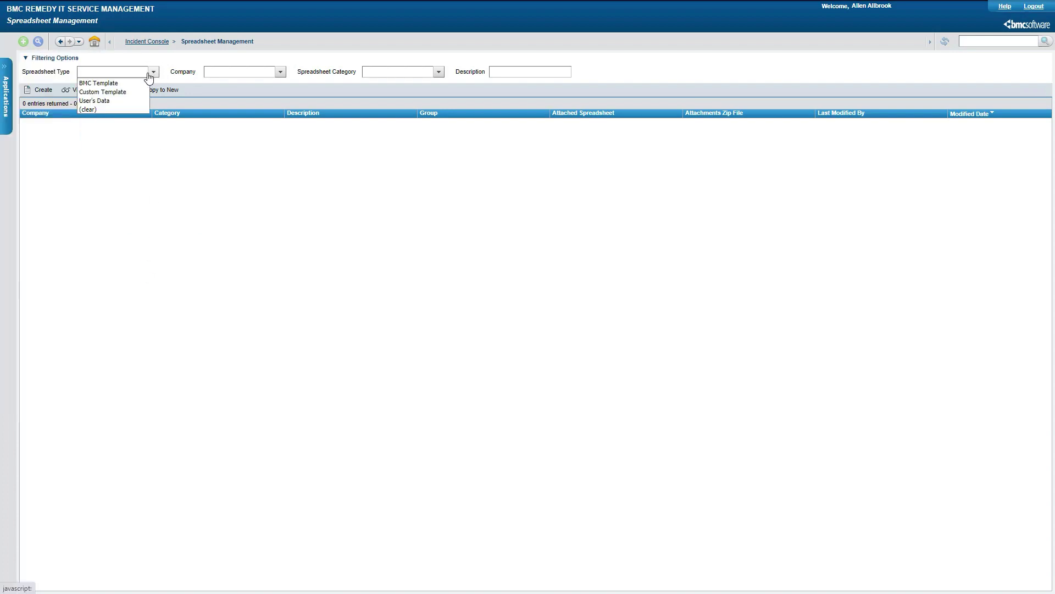
{"action": "left_click", "coordinate": [135, 83]}
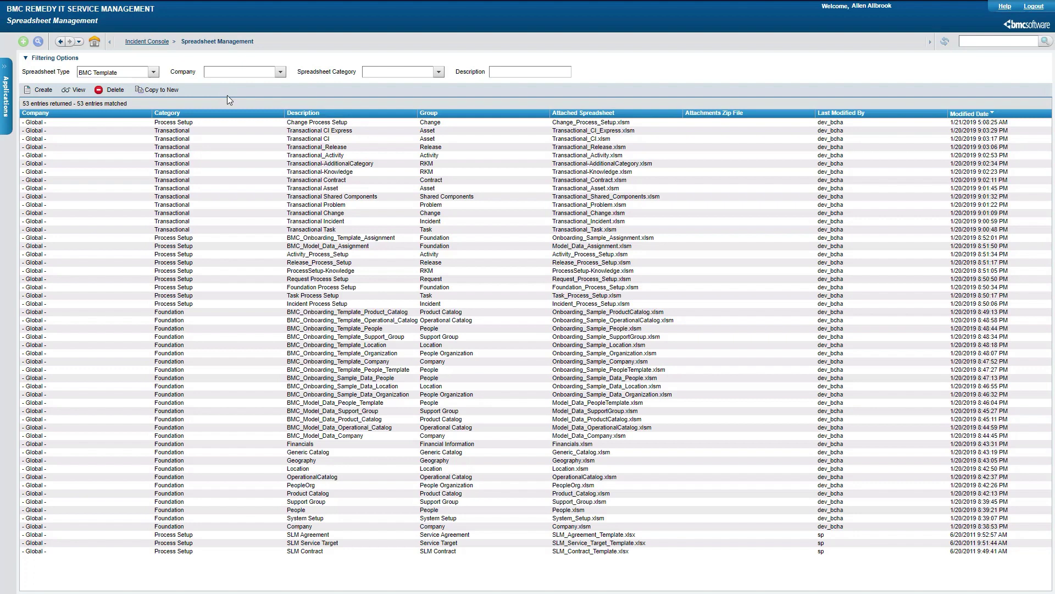
{"action": "left_click", "coordinate": [318, 125]}
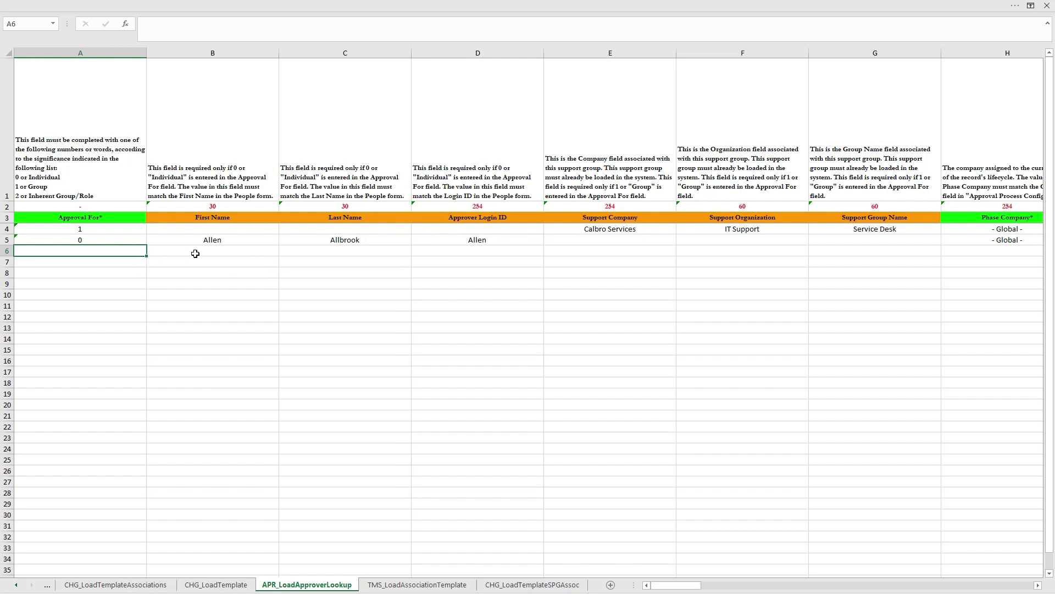
- Check the first-name cells B4 and B5 of the group and individual approver rows
{"action": "left_click", "coordinate": [236, 229]}
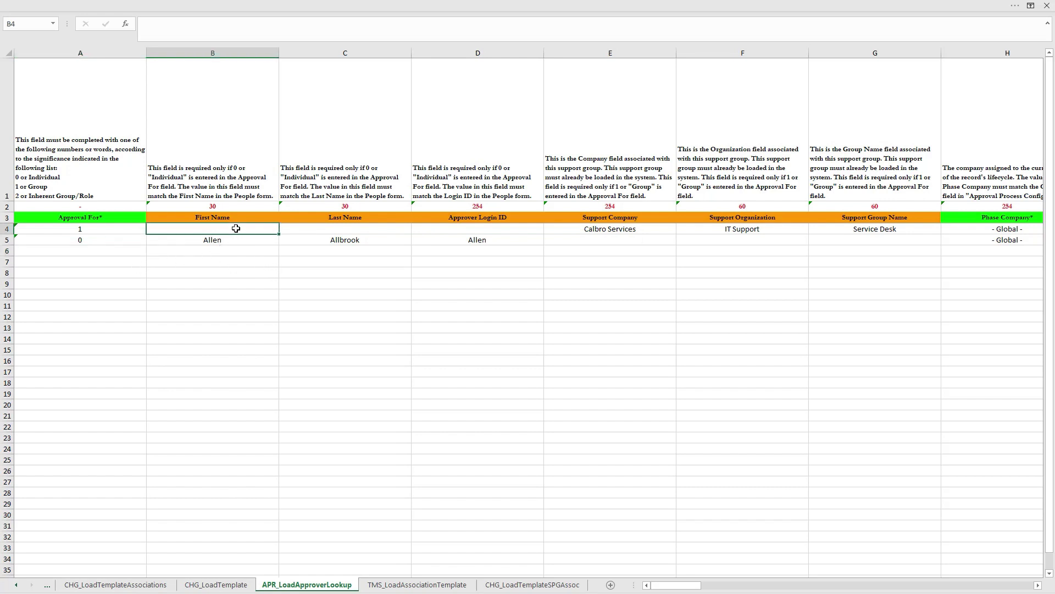
{"action": "left_click", "coordinate": [232, 241]}
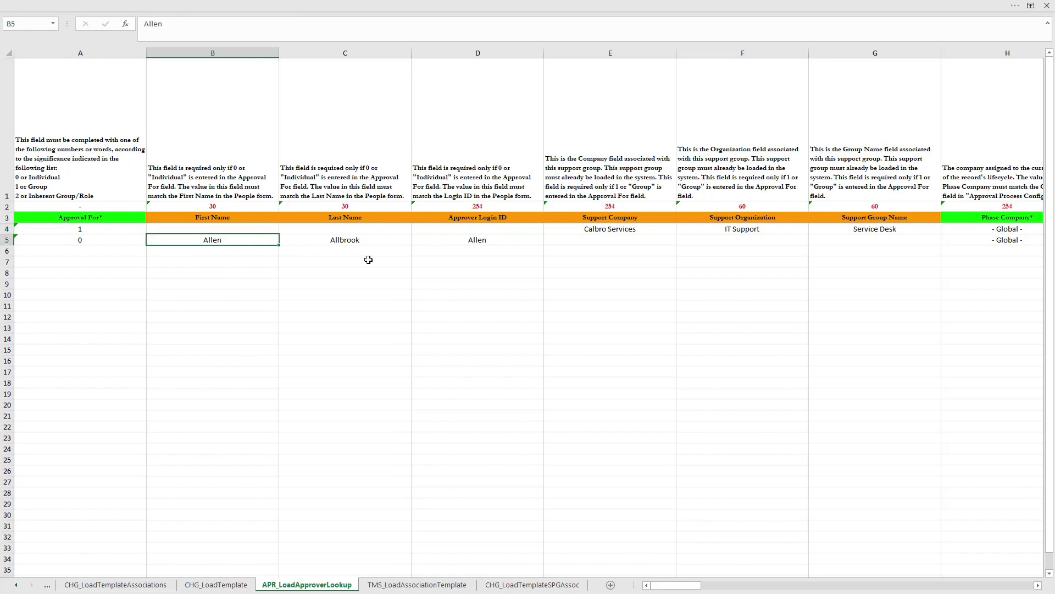
{"action": "left_click_drag", "start_coordinate": [682, 586], "coordinate": [777, 586]}
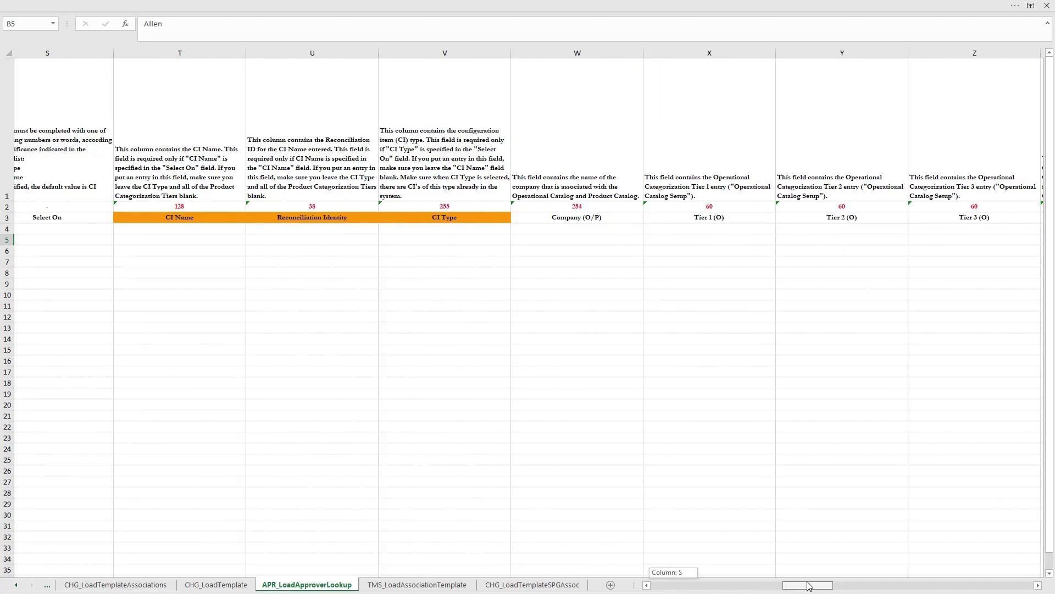
{"action": "left_click_drag", "start_coordinate": [777, 586], "coordinate": [1011, 588]}
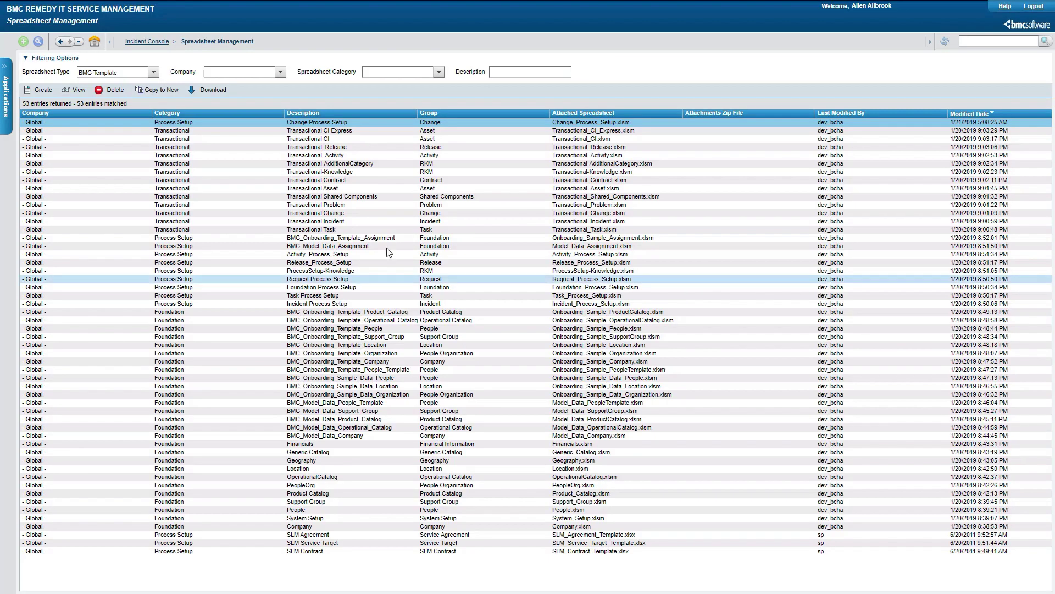
- Go from the Applications list to Data Management > Job Console
{"action": "left_click", "coordinate": [5, 87]}
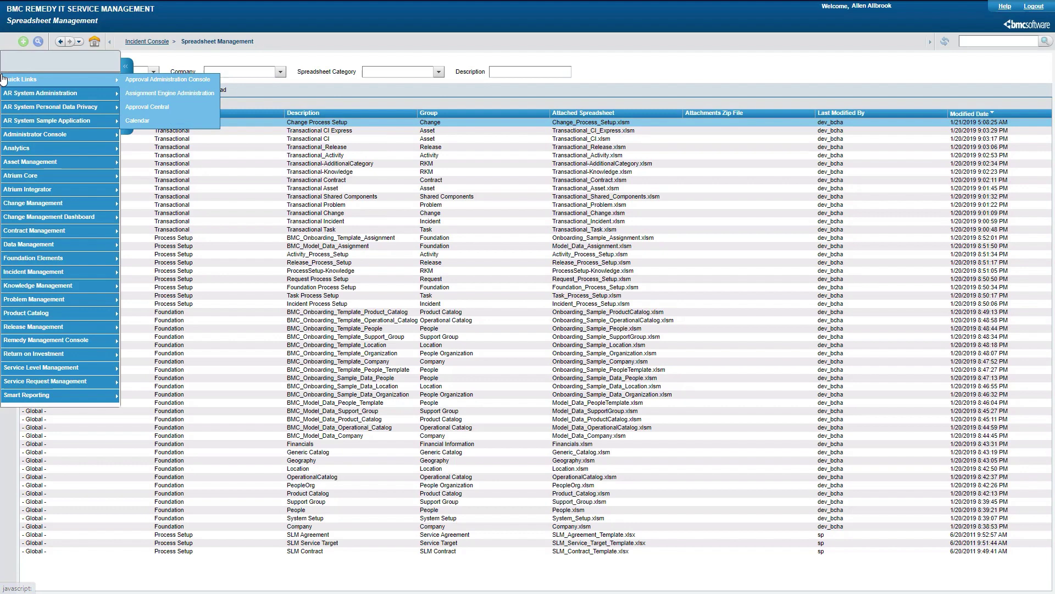
{"action": "mouse_move", "coordinate": [33, 244]}
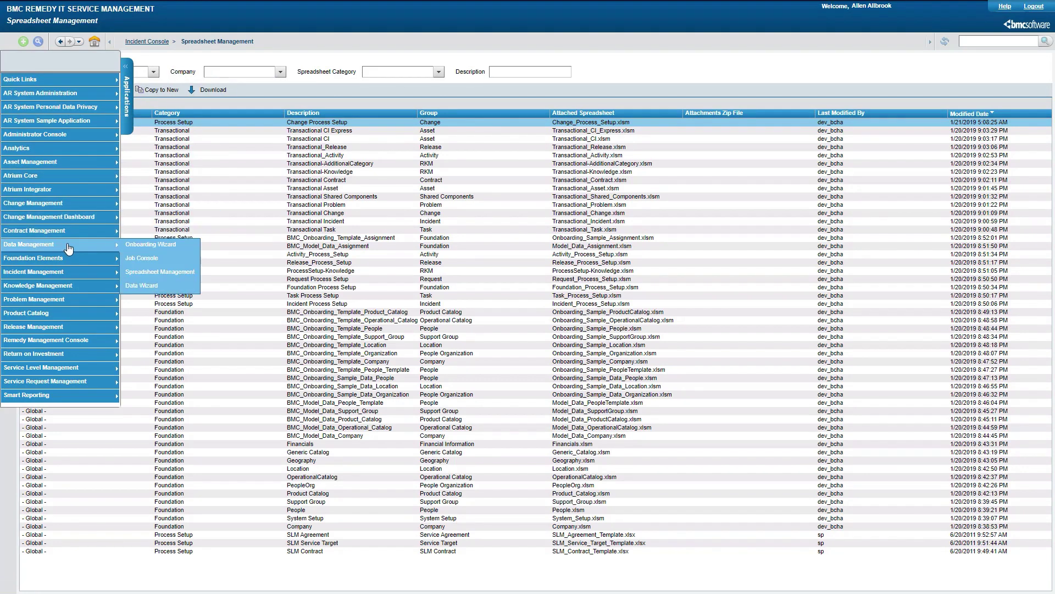
{"action": "left_click", "coordinate": [142, 259]}
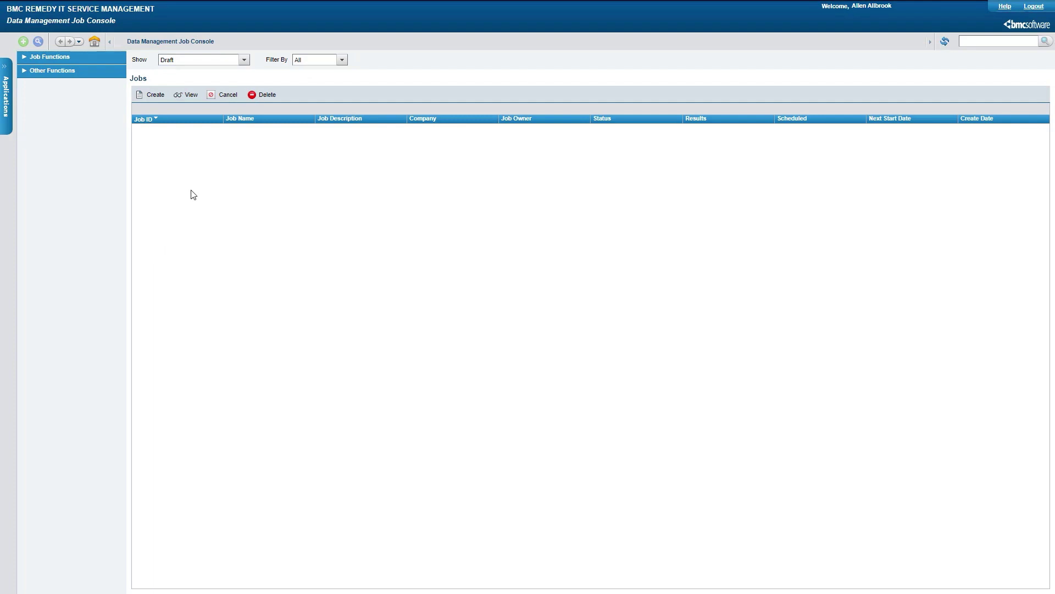
- Create and save a job named 'Approver mapping' with company Calbro Services
{"action": "left_click", "coordinate": [153, 96]}
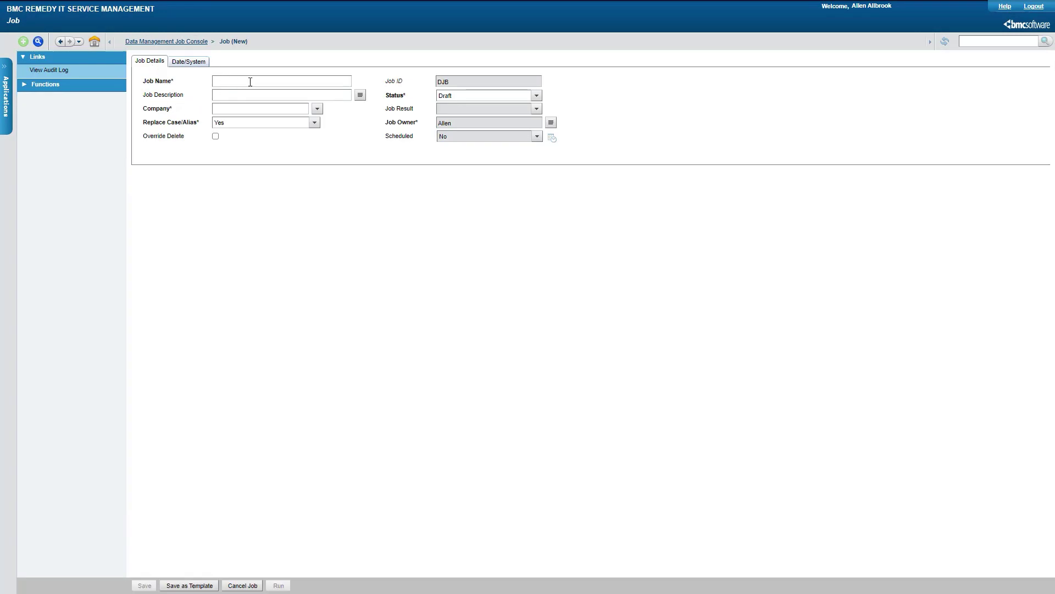
{"action": "type", "text": "Approver mapping"}
{"action": "left_click", "coordinate": [317, 107]}
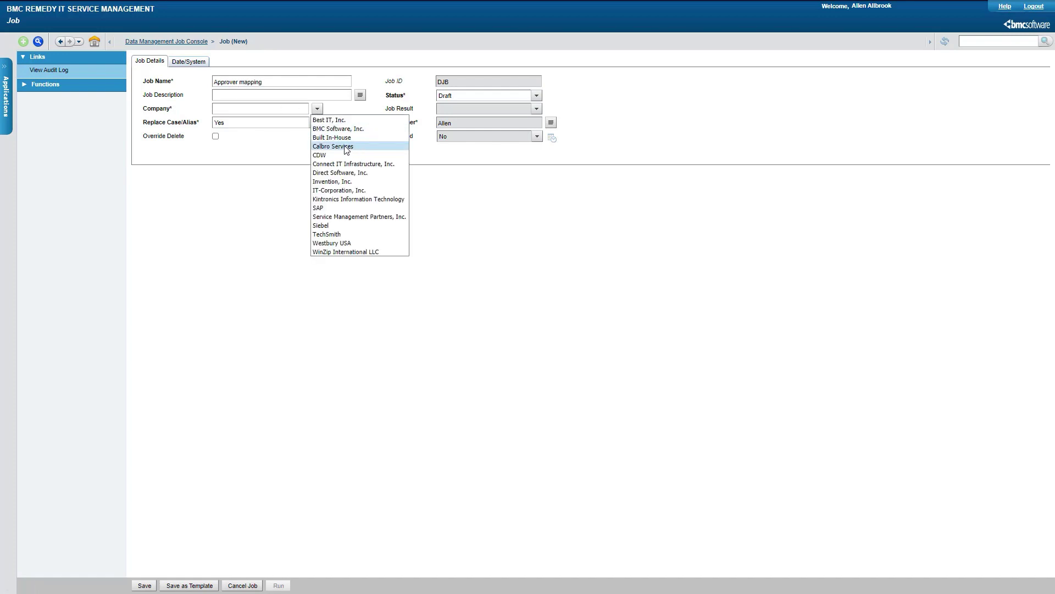
{"action": "left_click", "coordinate": [346, 148]}
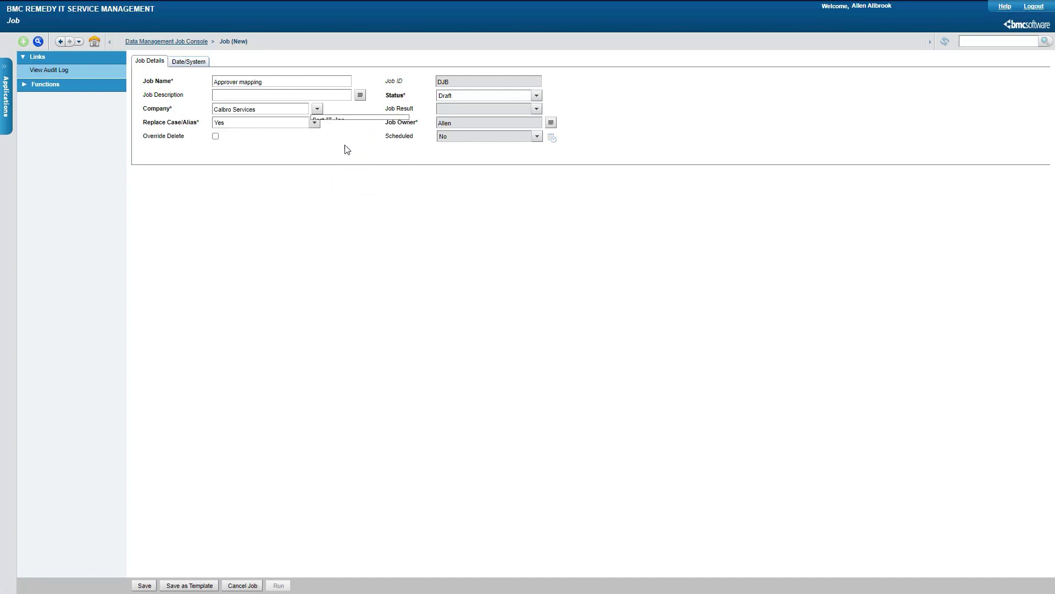
{"action": "left_click", "coordinate": [145, 584]}
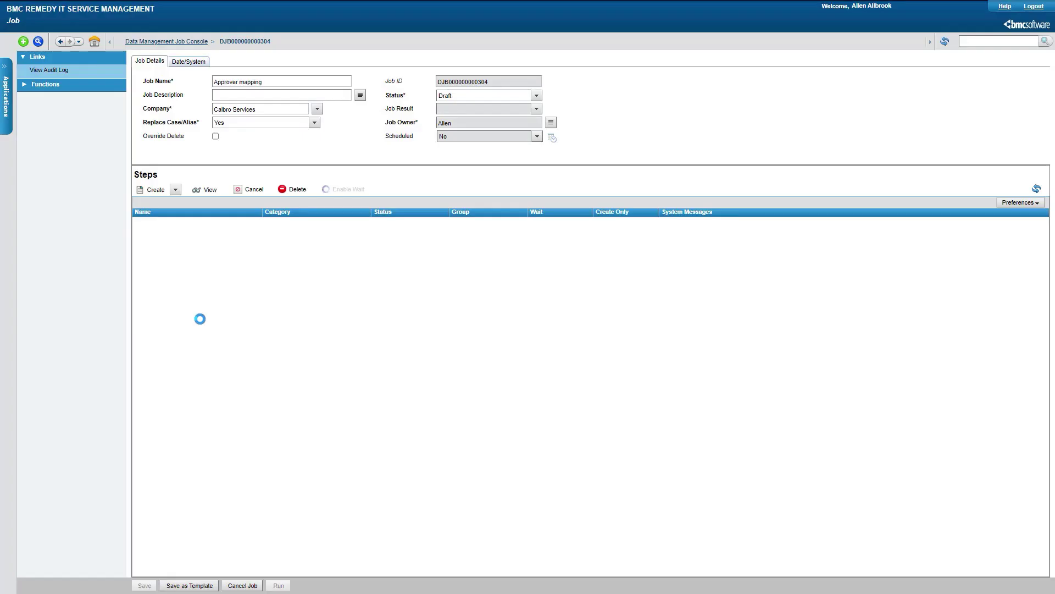
- Add steps from the Change BMC template, then expand Load and open Load Change
{"action": "left_click", "coordinate": [176, 193]}
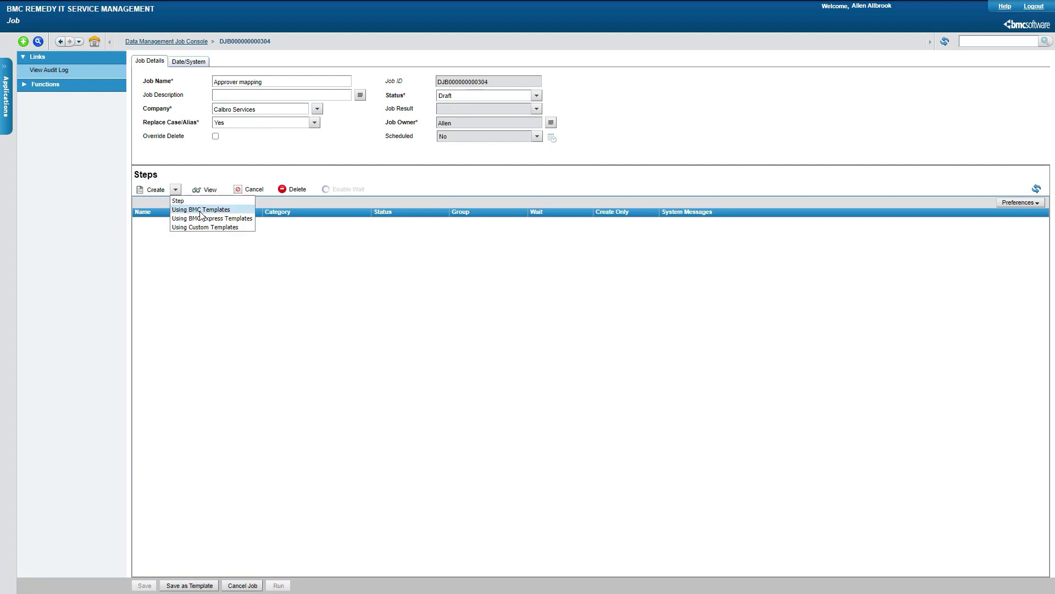
{"action": "left_click", "coordinate": [201, 211]}
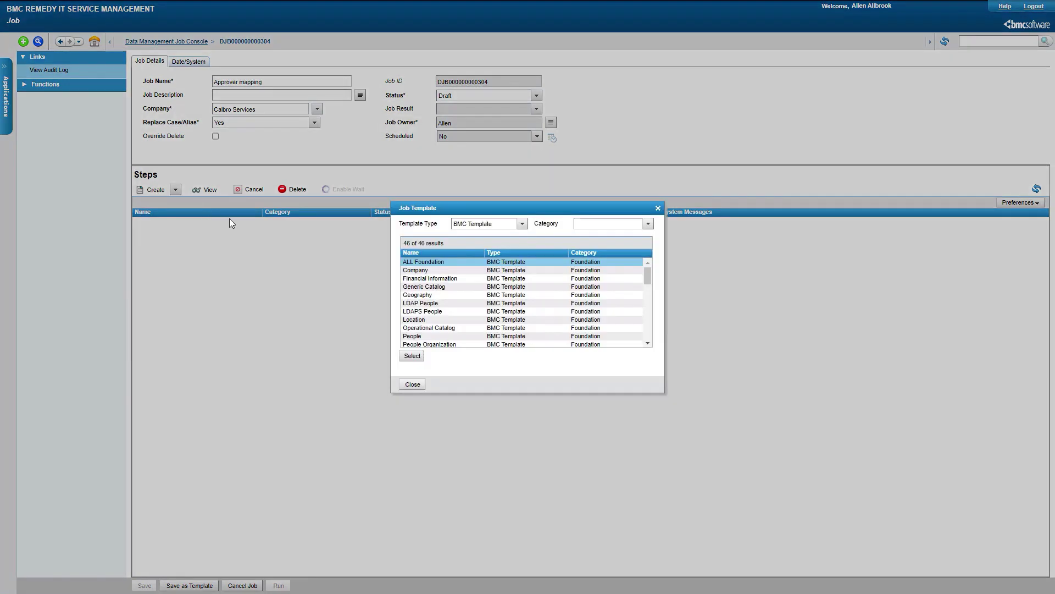
{"action": "scroll", "coordinate": [467, 304], "scroll_direction": "down", "scroll_amount": 3}
{"action": "scroll", "coordinate": [466, 304], "scroll_direction": "down", "scroll_amount": 2}
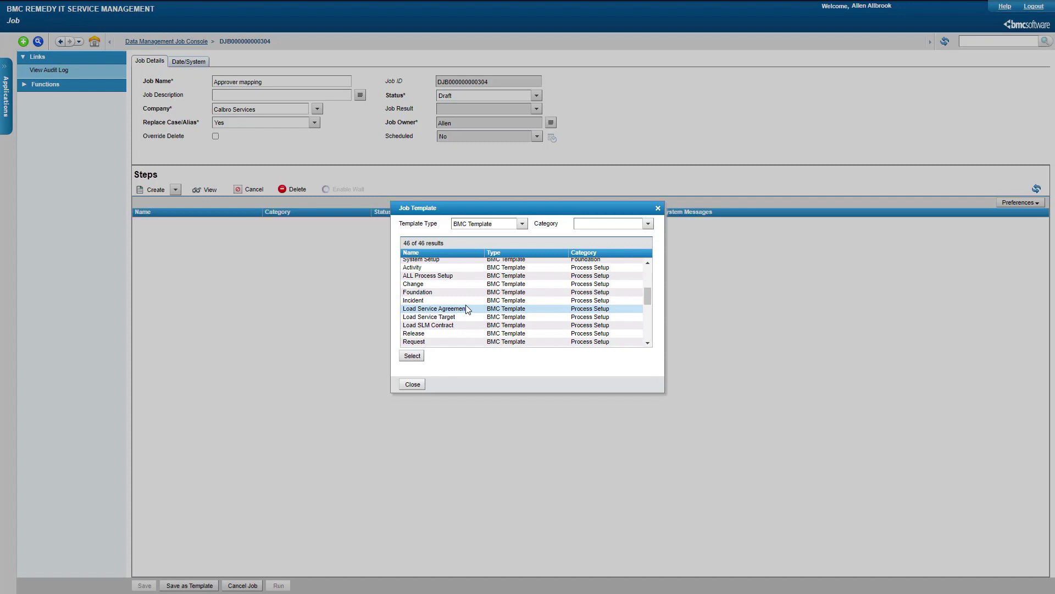
{"action": "scroll", "coordinate": [465, 304], "scroll_direction": "down", "scroll_amount": 2}
{"action": "scroll", "coordinate": [450, 294], "scroll_direction": "up", "scroll_amount": 2}
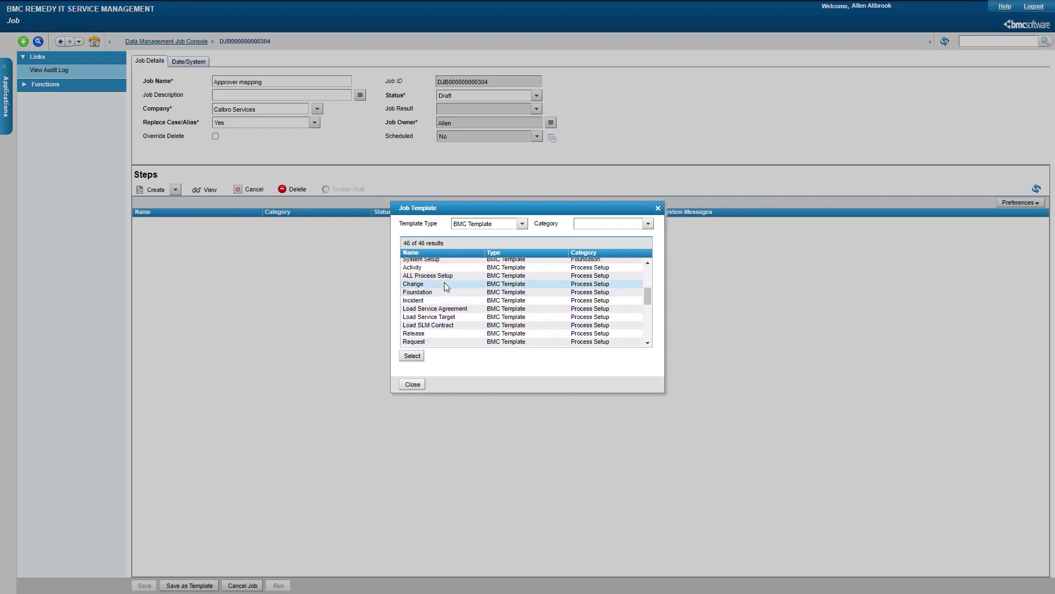
{"action": "left_click", "coordinate": [445, 286]}
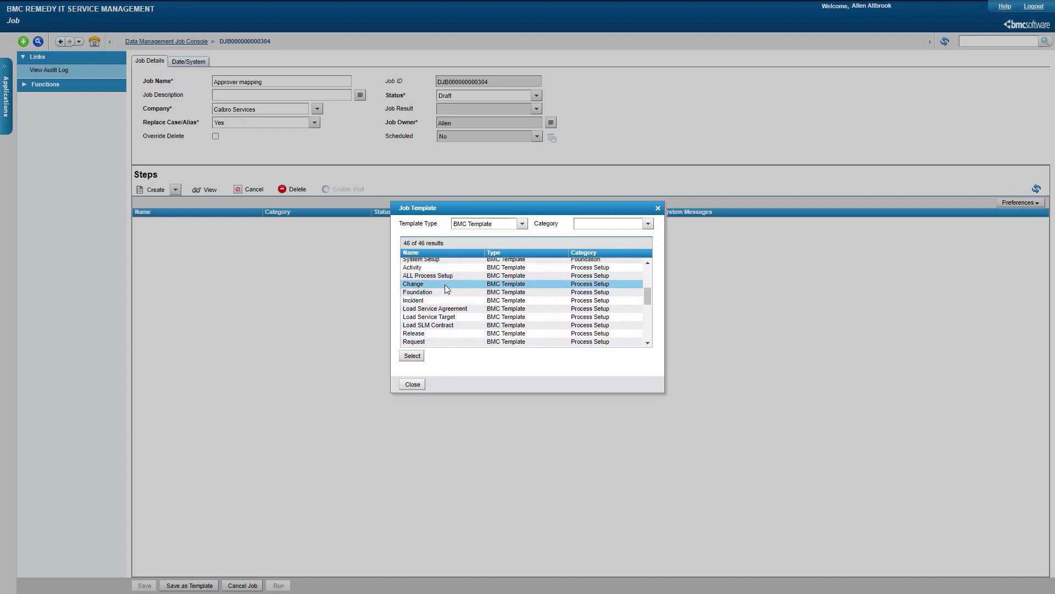
{"action": "left_click", "coordinate": [412, 356]}
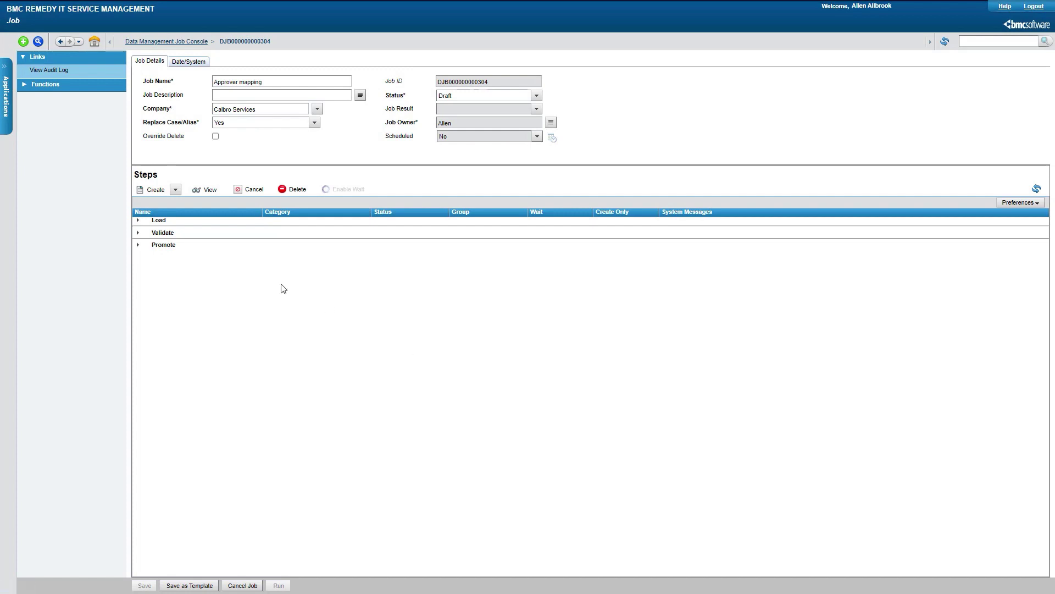
{"action": "left_click", "coordinate": [137, 221]}
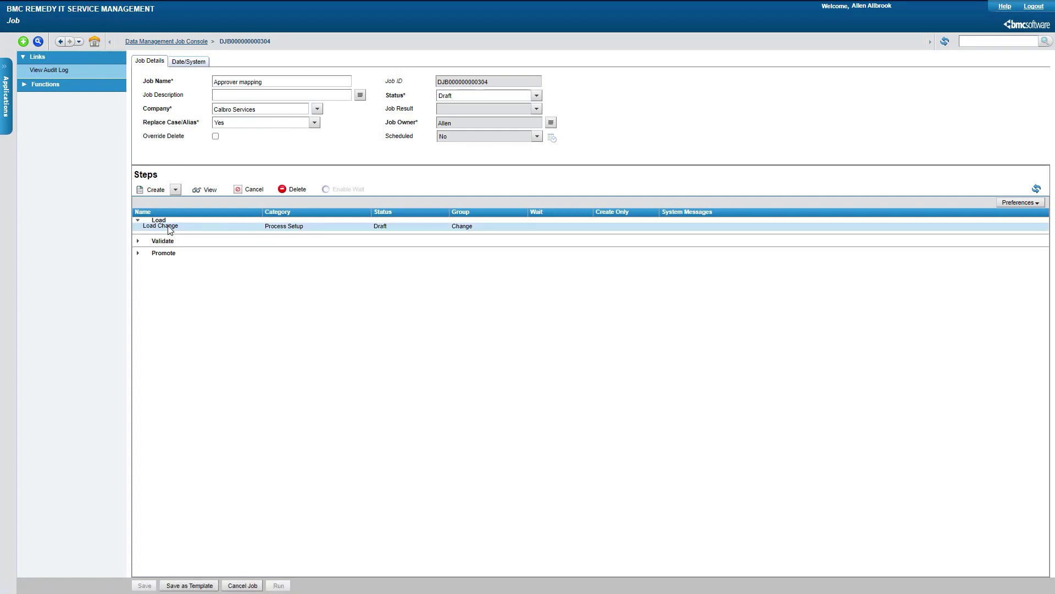
{"action": "double_click", "coordinate": [168, 227]}
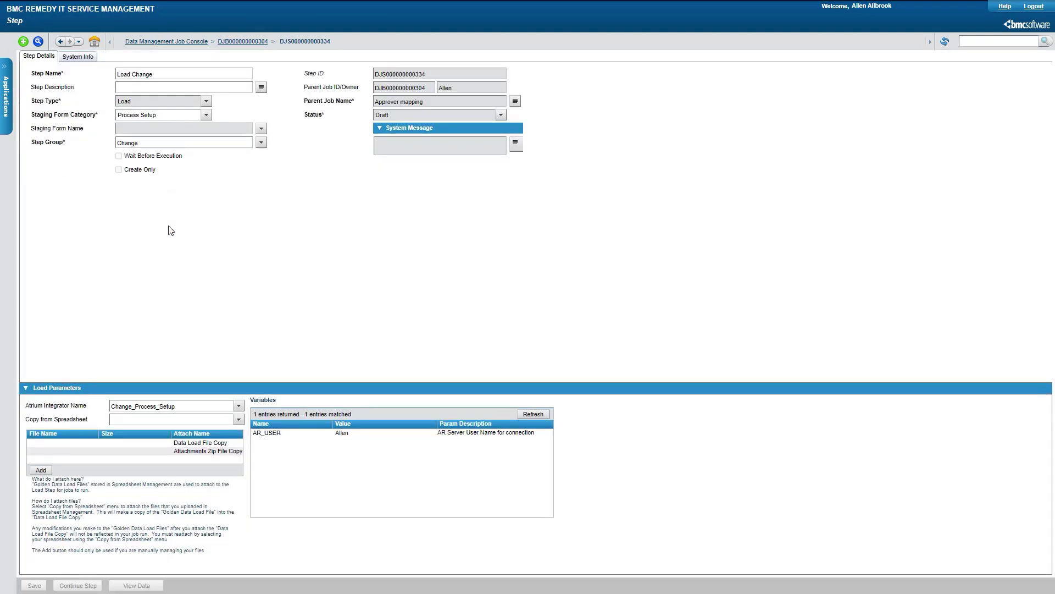
- Attach the Change_Process_Setup spreadsheet as the Data Load File and save the step
{"action": "left_click", "coordinate": [114, 443]}
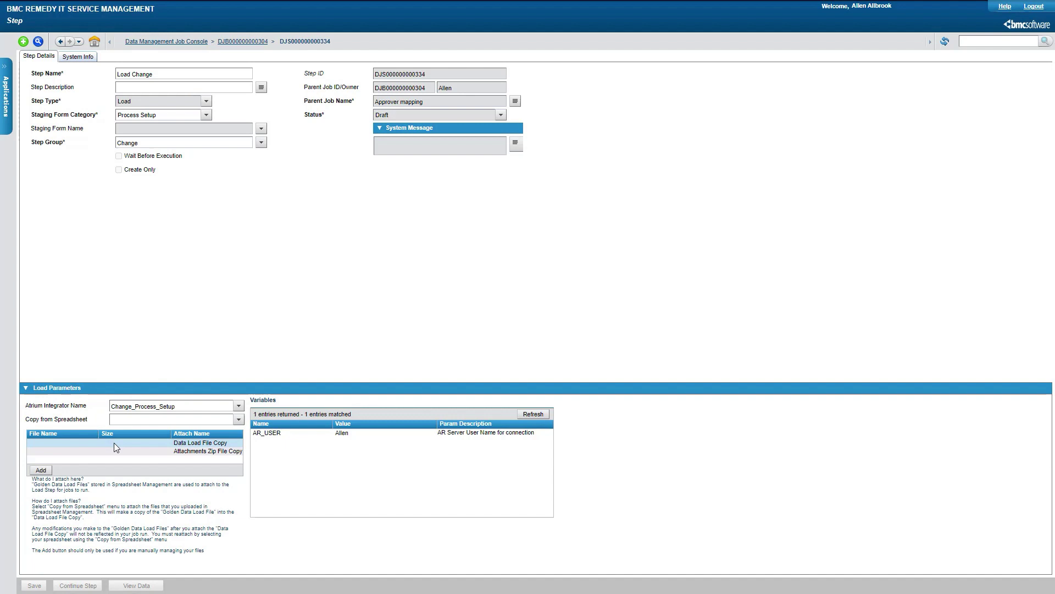
{"action": "left_click", "coordinate": [41, 470]}
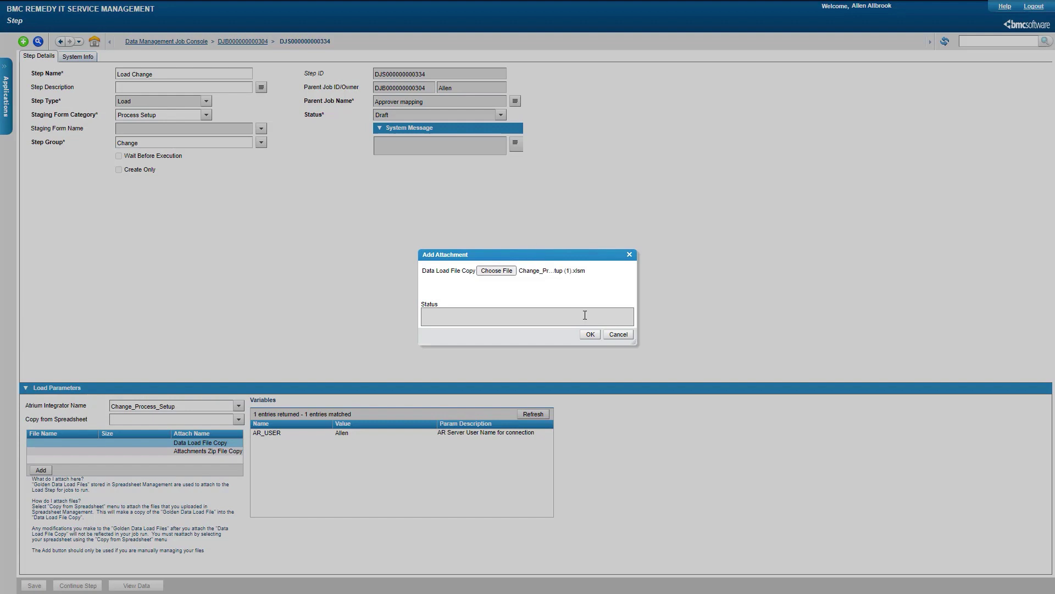
{"action": "left_click", "coordinate": [590, 335]}
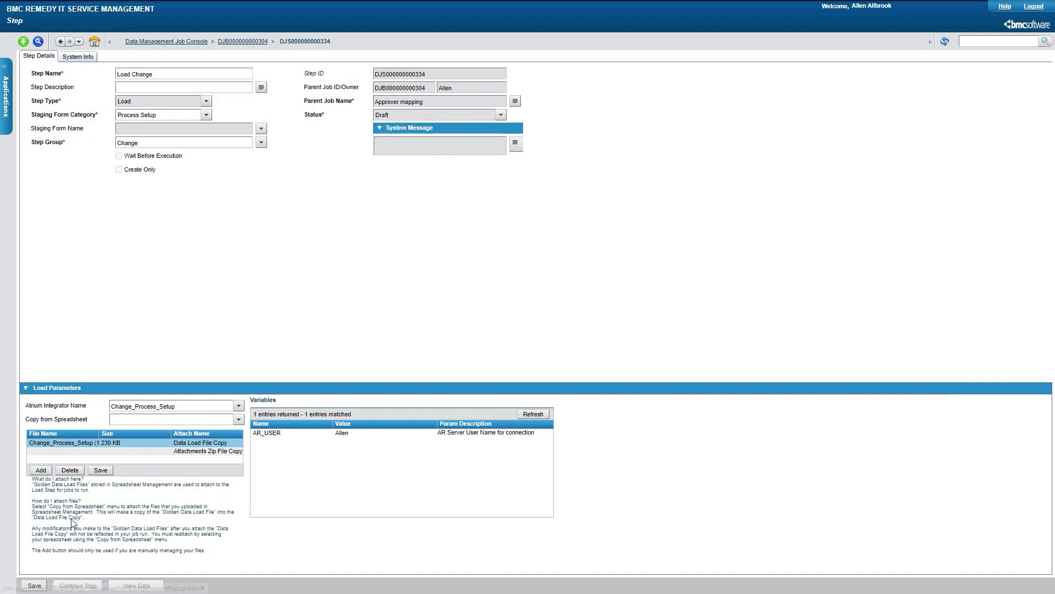
{"action": "left_click", "coordinate": [39, 586]}
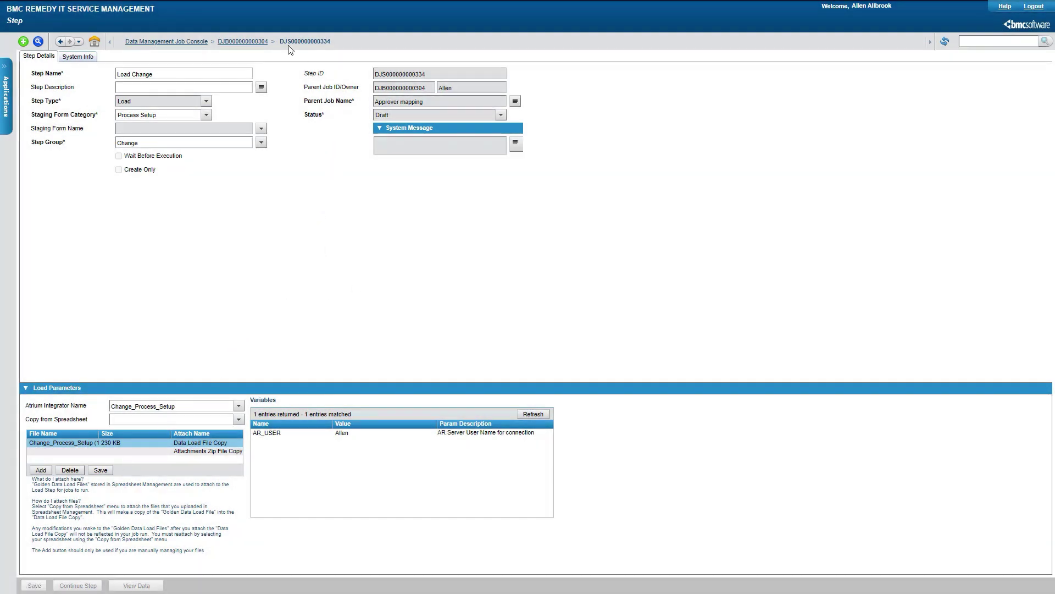
- Set the Approver mapping job's status to Built, save it, and run it
{"action": "left_click", "coordinate": [246, 46]}
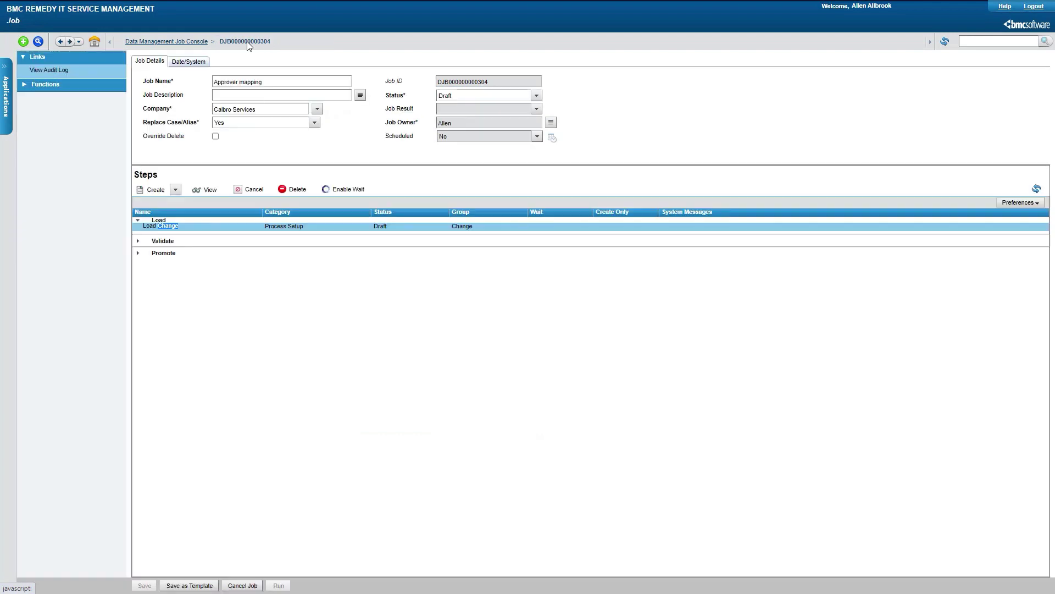
{"action": "left_click", "coordinate": [460, 96]}
{"action": "left_click", "coordinate": [444, 116]}
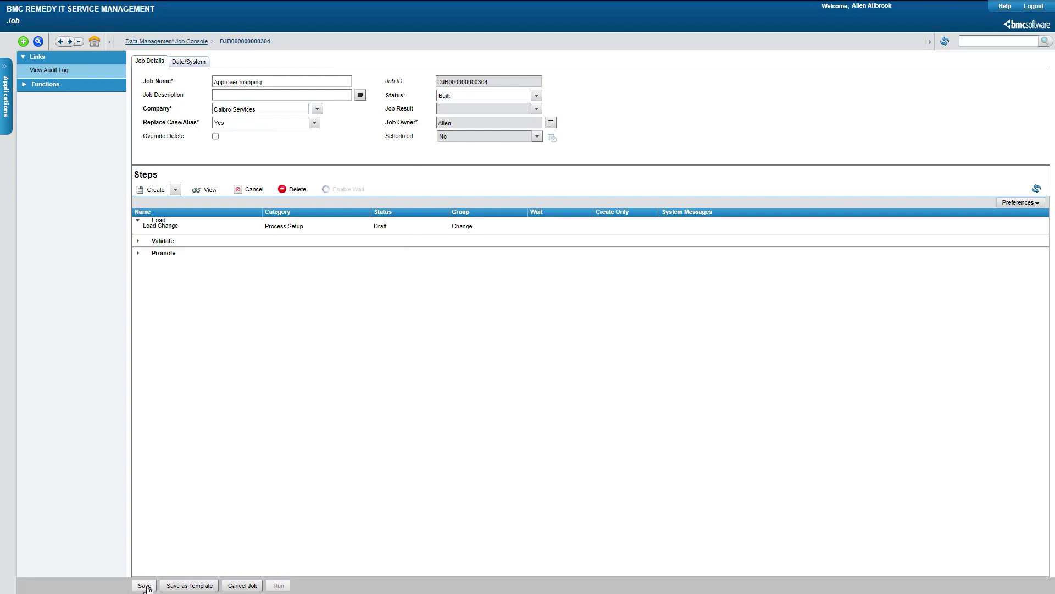
{"action": "left_click", "coordinate": [144, 585]}
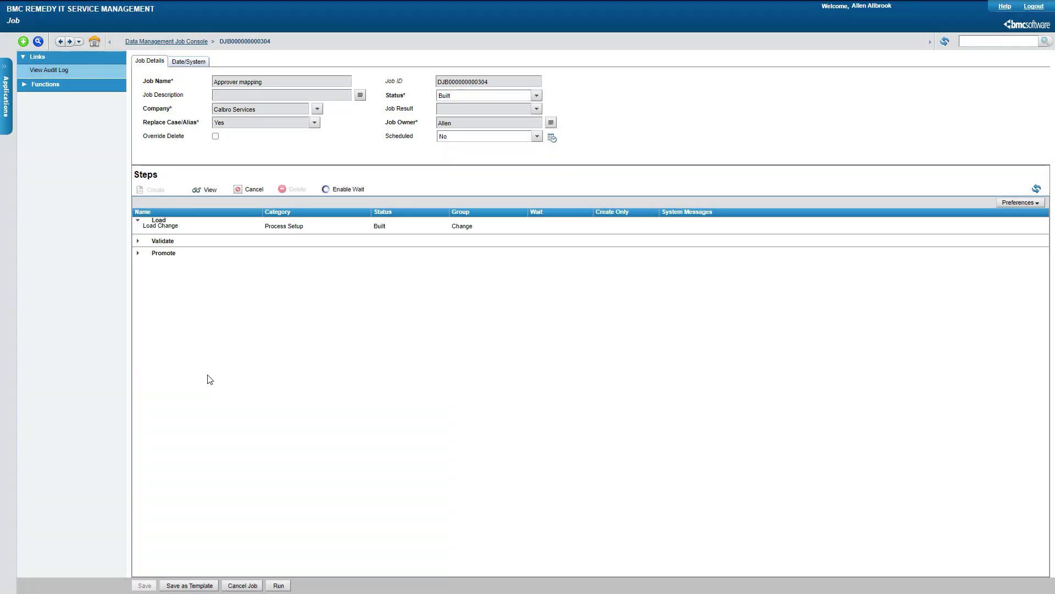
{"action": "left_click", "coordinate": [278, 585]}
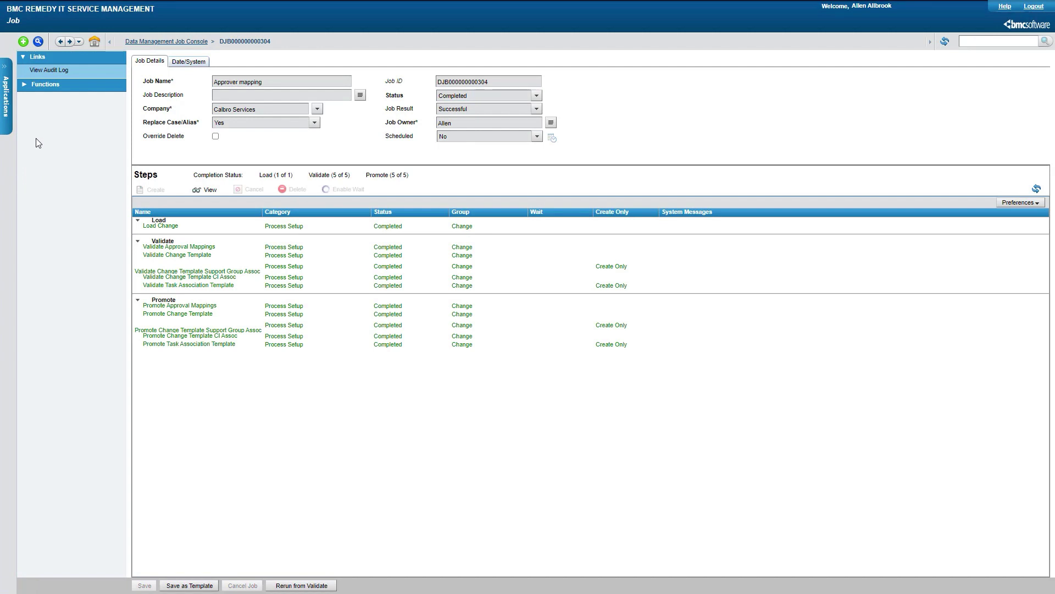
- Switch to the Application Administration Console and expand Change Management > Approval
{"action": "left_click", "coordinate": [7, 96]}
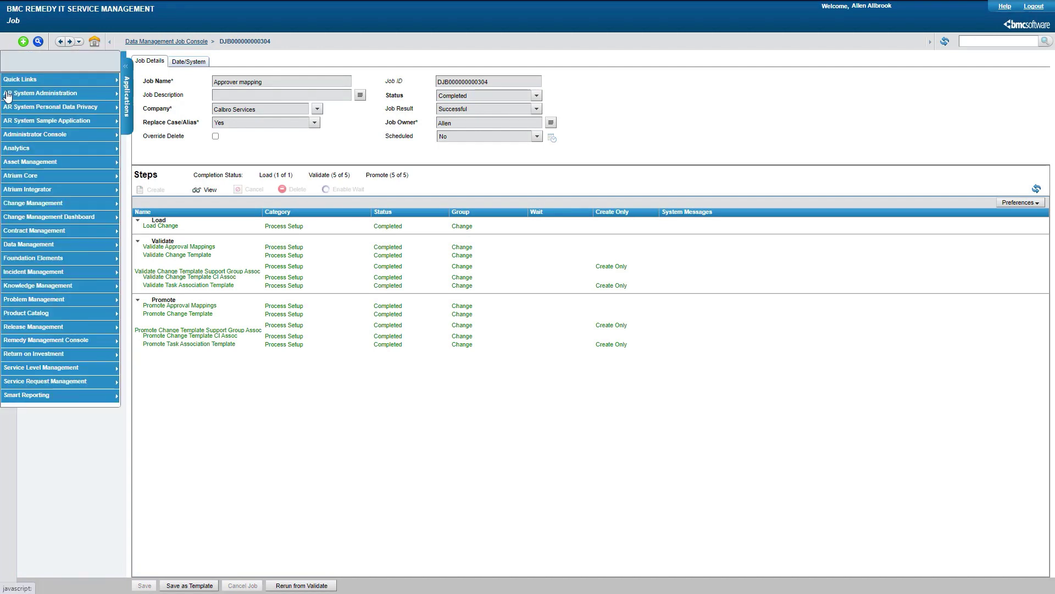
{"action": "mouse_move", "coordinate": [60, 134]}
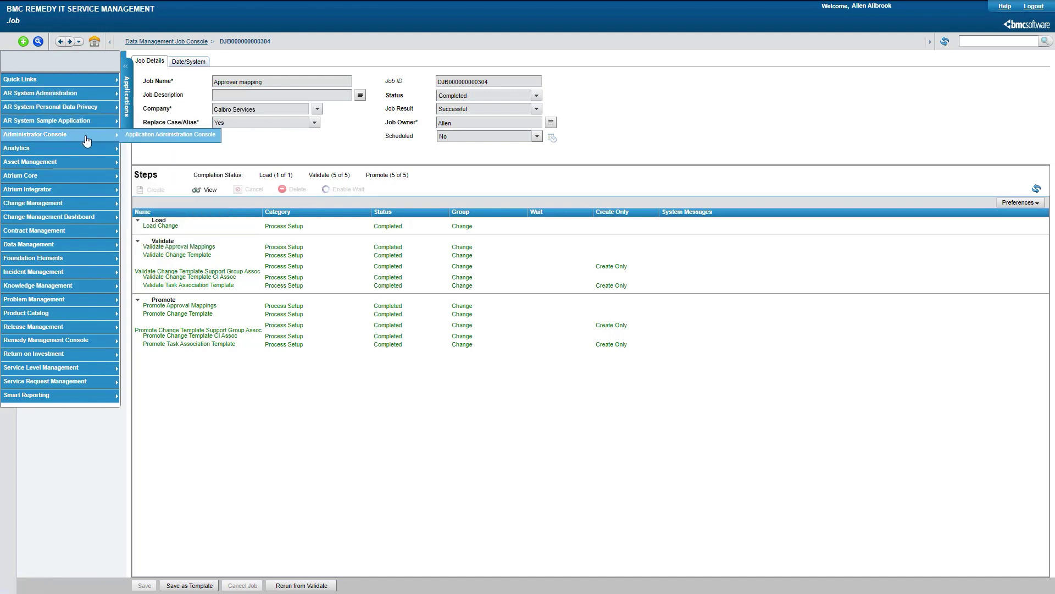
{"action": "left_click", "coordinate": [154, 139]}
{"action": "left_click", "coordinate": [590, 55]}
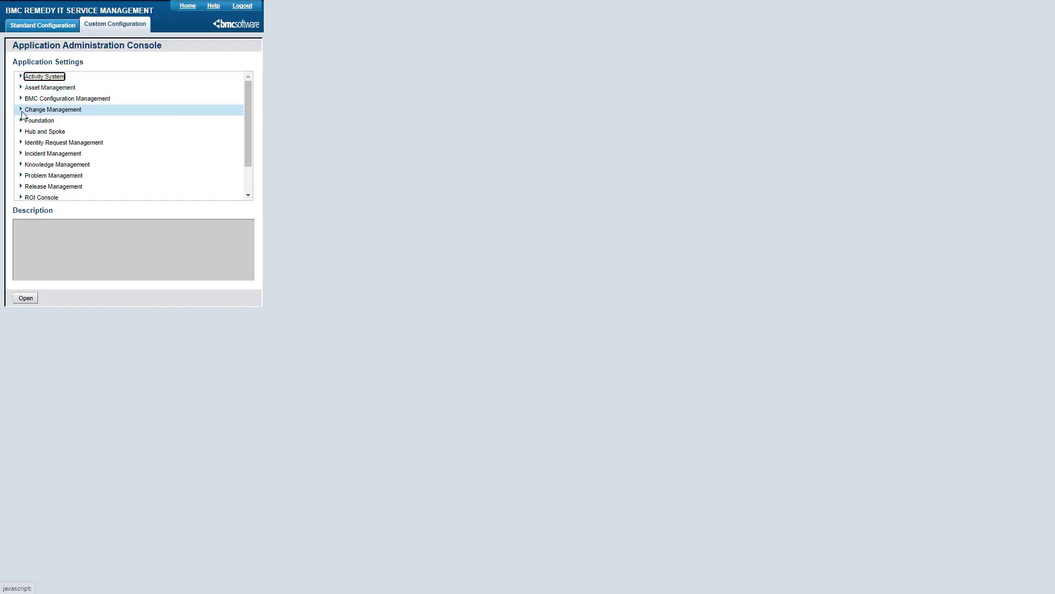
{"action": "left_click", "coordinate": [21, 110]}
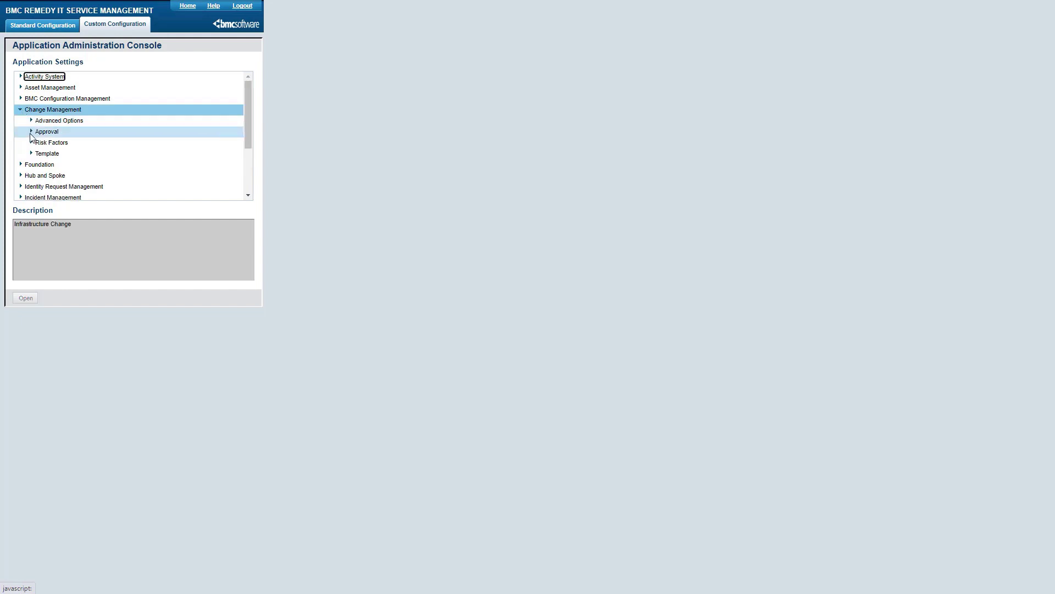
{"action": "left_click", "coordinate": [31, 132]}
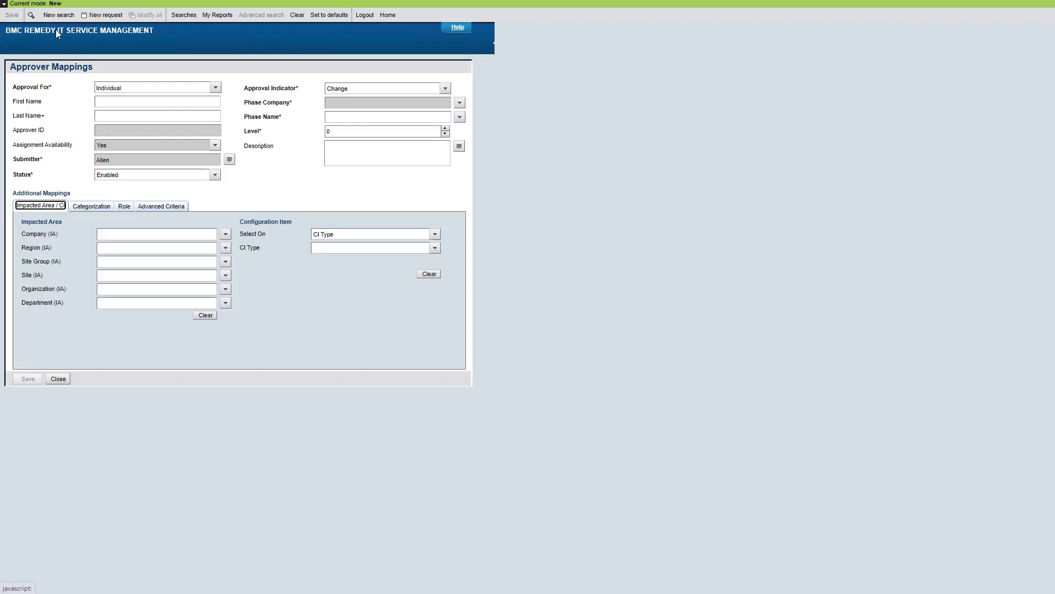
- Put the Approver Mappings form in search mode and search for approver mapping records
{"action": "left_click", "coordinate": [60, 15]}
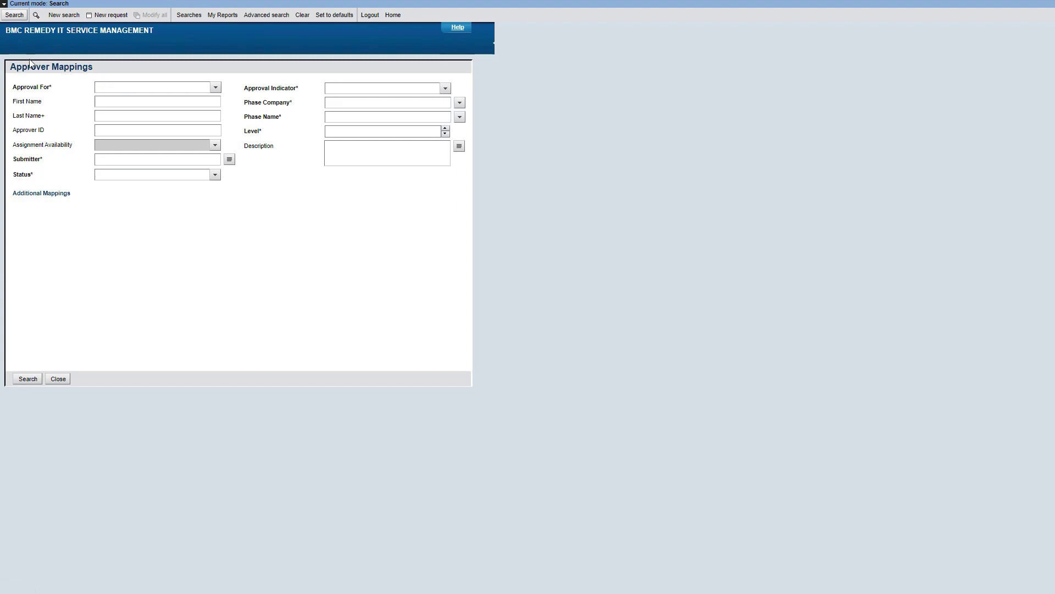
{"action": "left_click", "coordinate": [15, 15]}
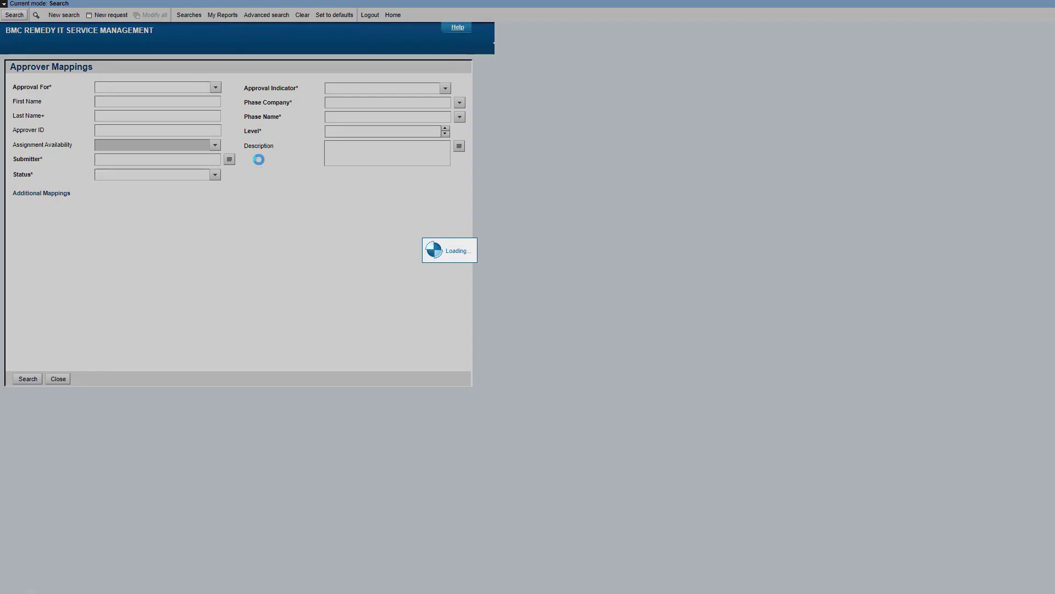